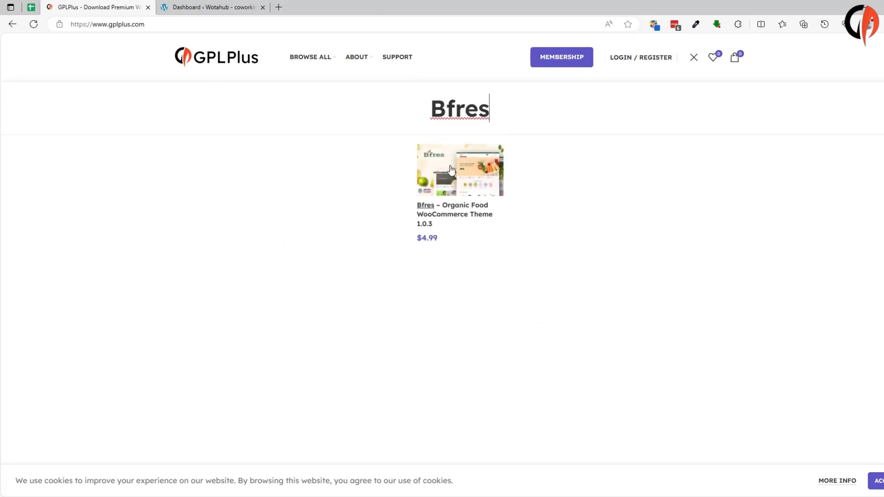
# Open the product page of the Bfres – Organic Food WooCommerce Theme 1.0.3
pyautogui.click(449, 177)
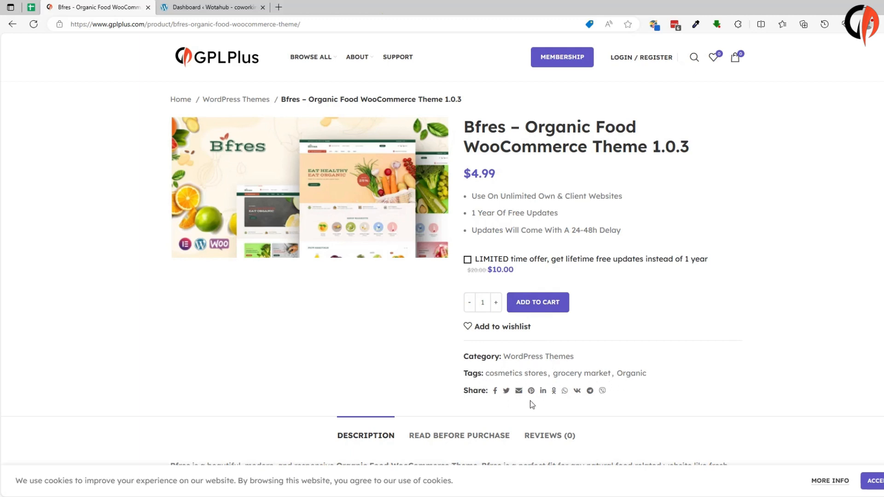
# Switch to File Explorer, extract the CX-bfres-organic-food-woocommerce-theme.1.0.3 archive on the Desktop to its own folder, and open that folder
pyautogui.click(387, 496)
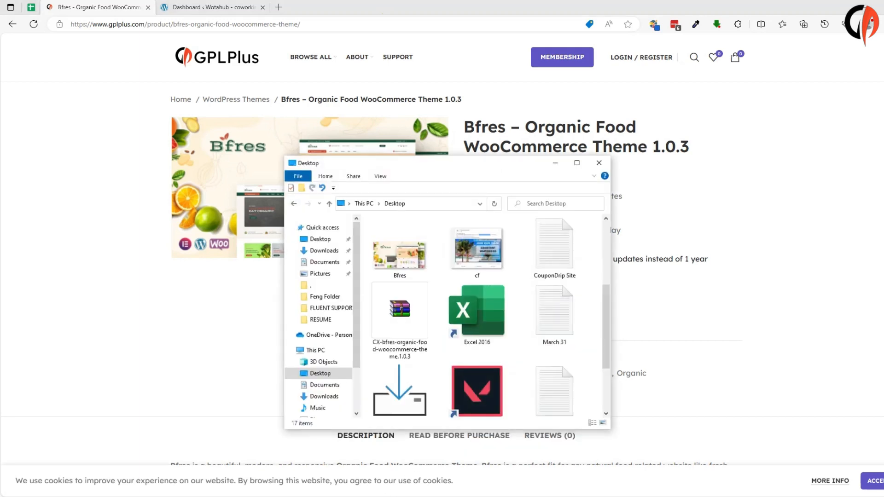
pyautogui.rightClick(405, 312)
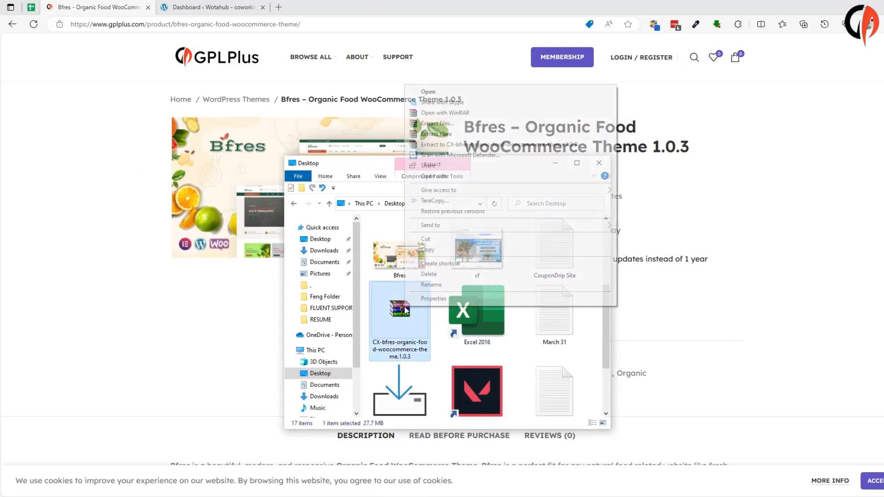
pyautogui.click(453, 125)
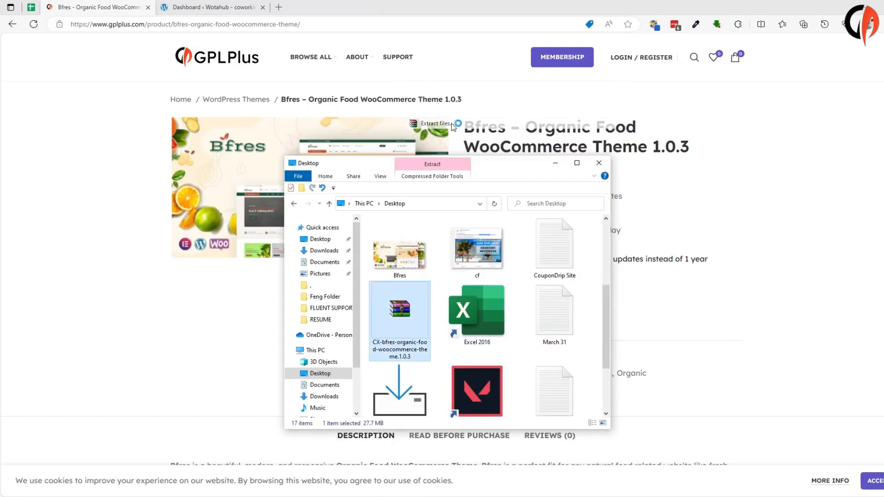
pyautogui.click(476, 355)
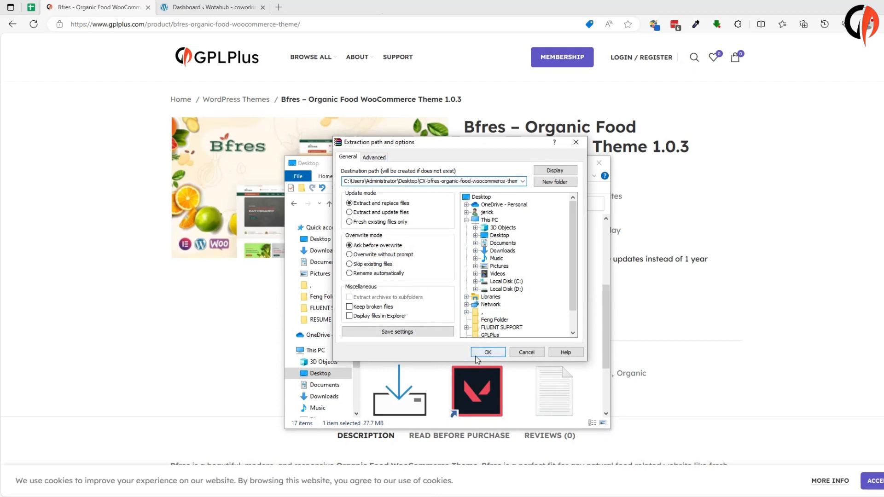
pyautogui.click(532, 182)
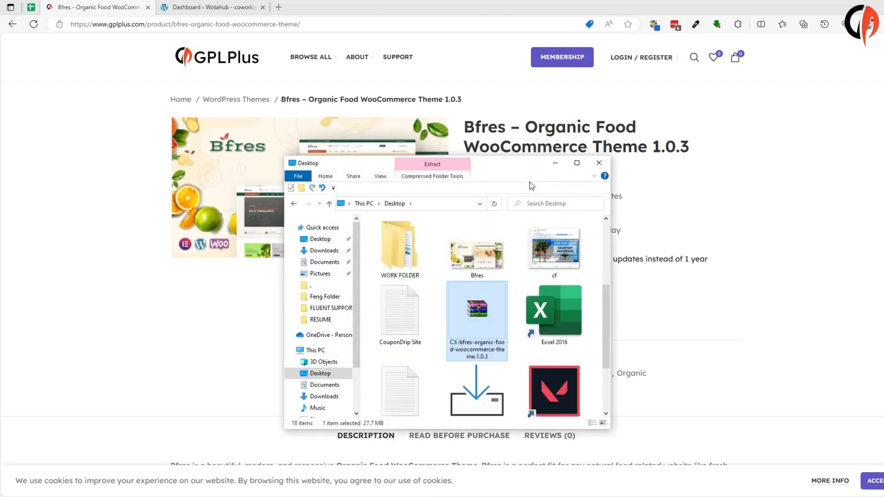
pyautogui.scroll(3, 592, 352)
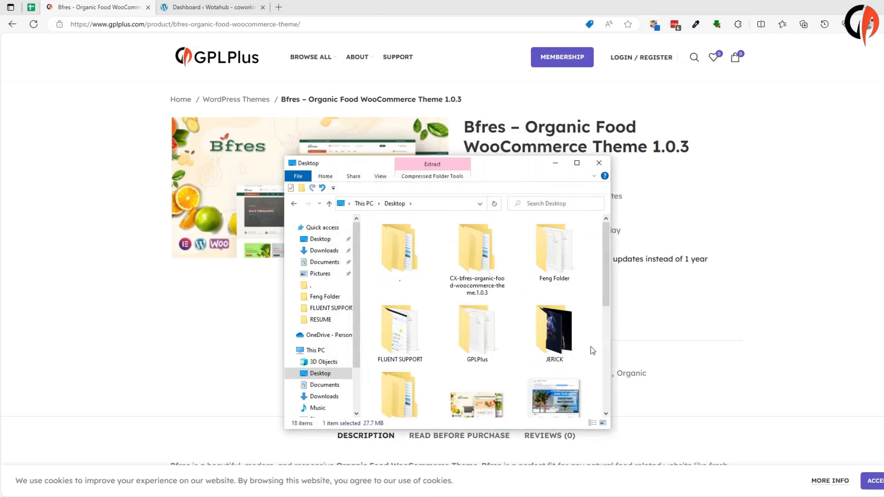
pyautogui.doubleClick(480, 257)
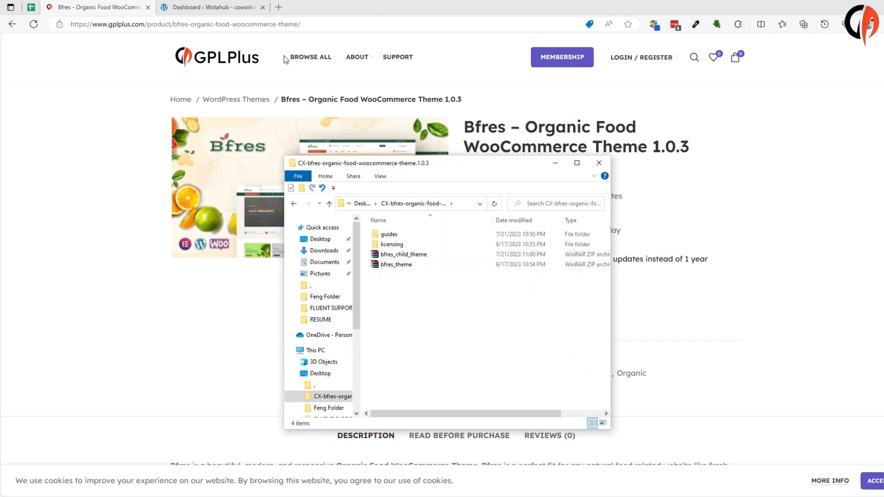
# Switch to the WordPress dashboard and open the form for uploading a new theme
pyautogui.click(210, 7)
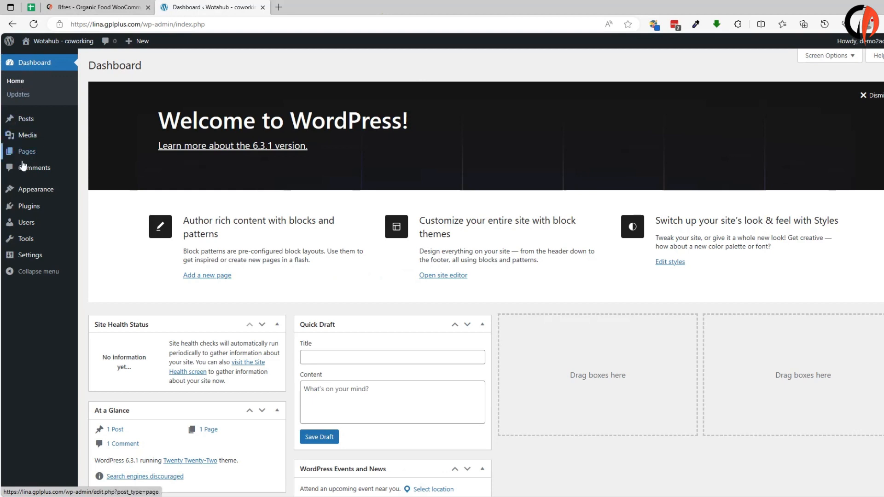
pyautogui.moveTo(35, 191)
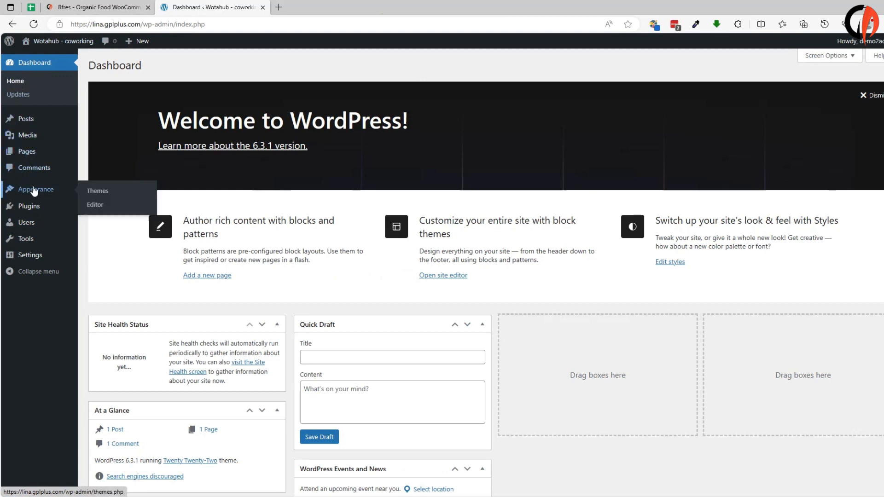
pyautogui.click(96, 192)
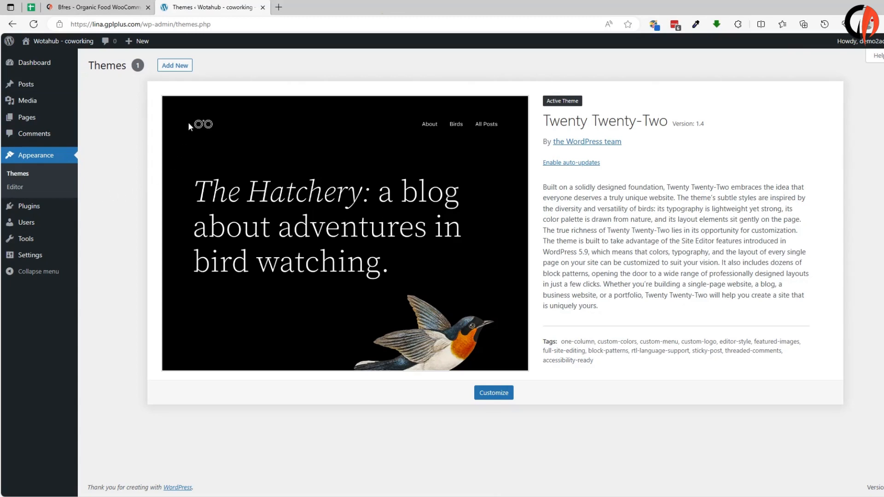
pyautogui.click(180, 68)
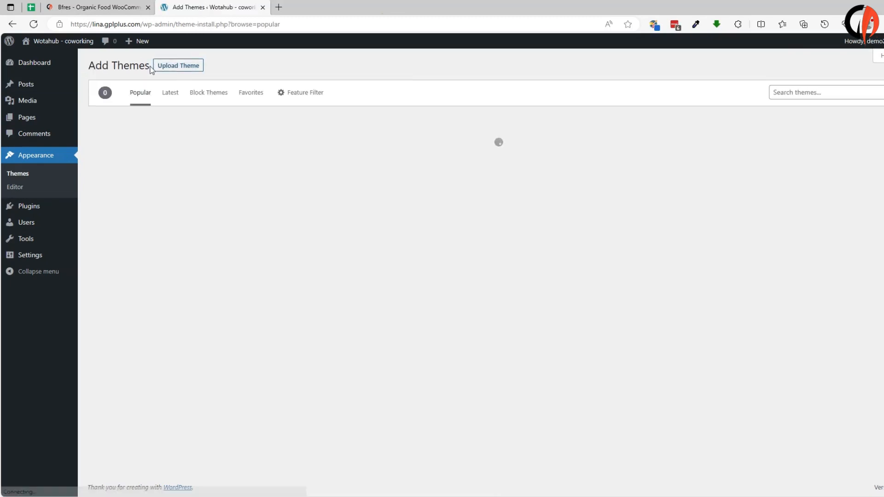
pyautogui.click(175, 65)
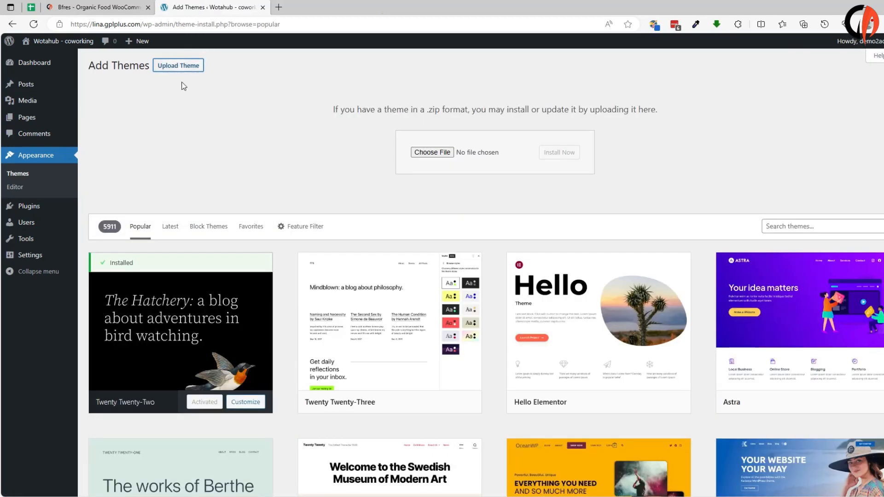
# Install the theme from bfres_theme.zip in the extracted Desktop folder and activate it
pyautogui.click(418, 150)
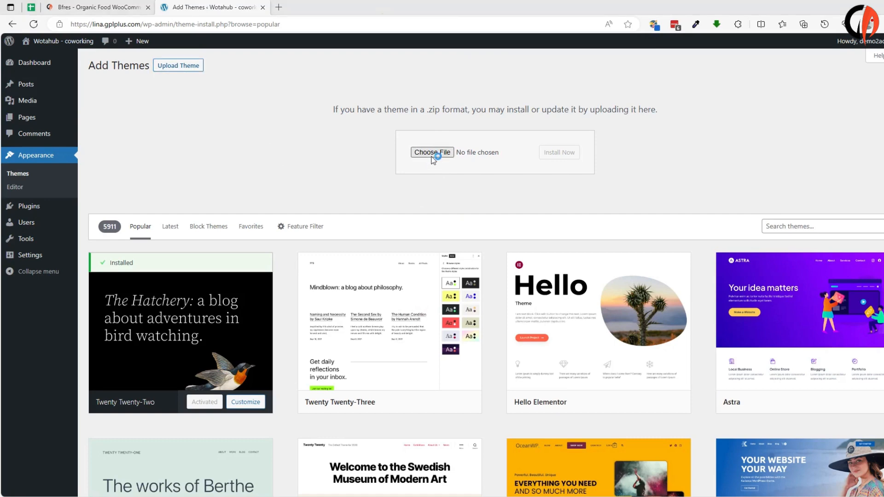
pyautogui.click(39, 209)
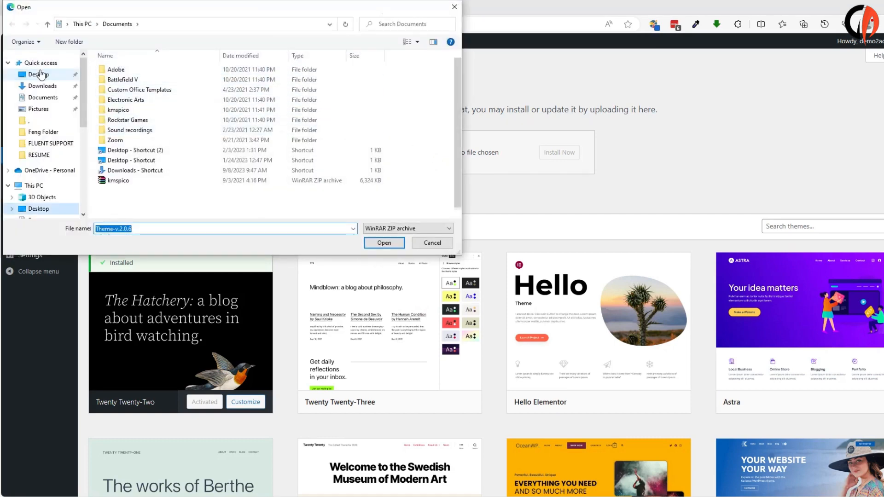
pyautogui.doubleClick(198, 116)
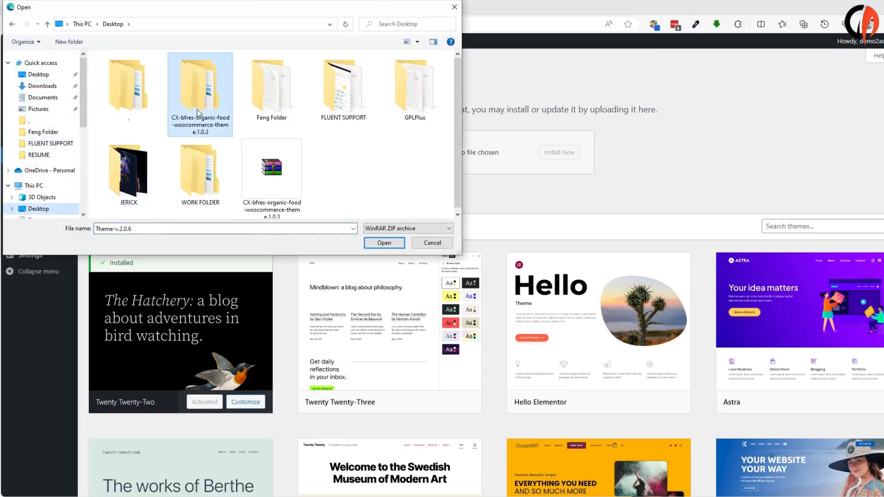
pyautogui.click(142, 101)
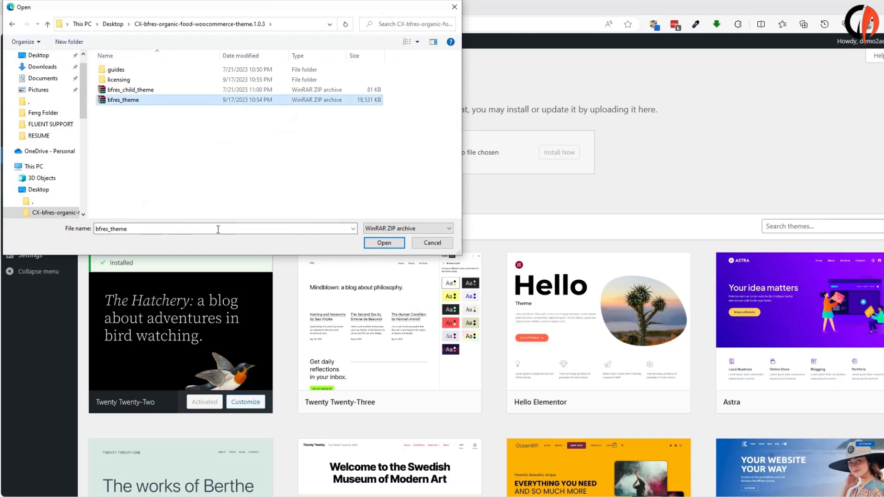
pyautogui.click(371, 244)
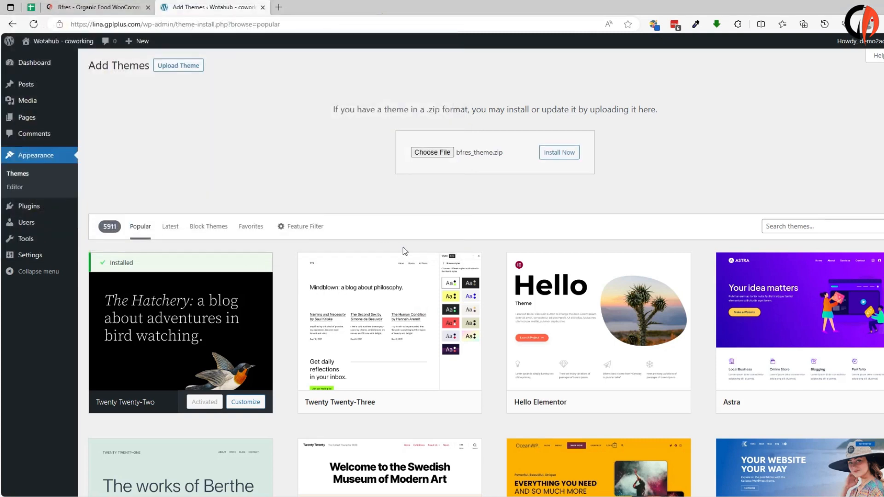
pyautogui.click(561, 153)
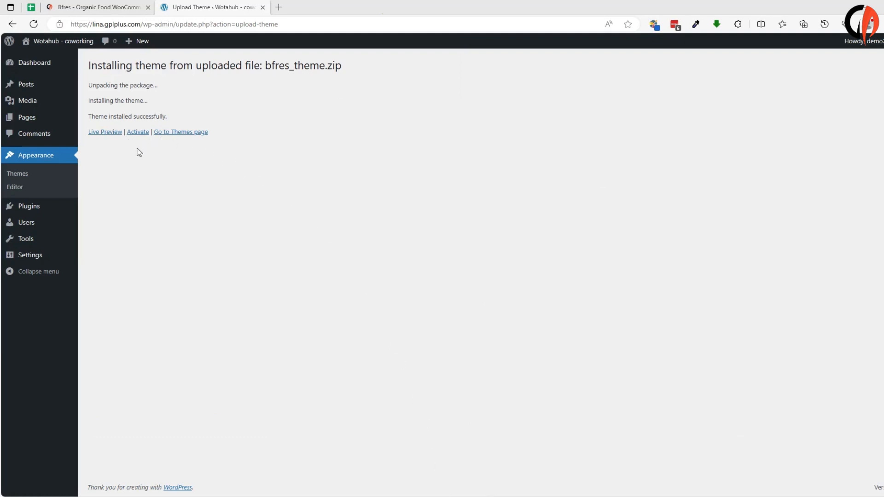
pyautogui.click(133, 133)
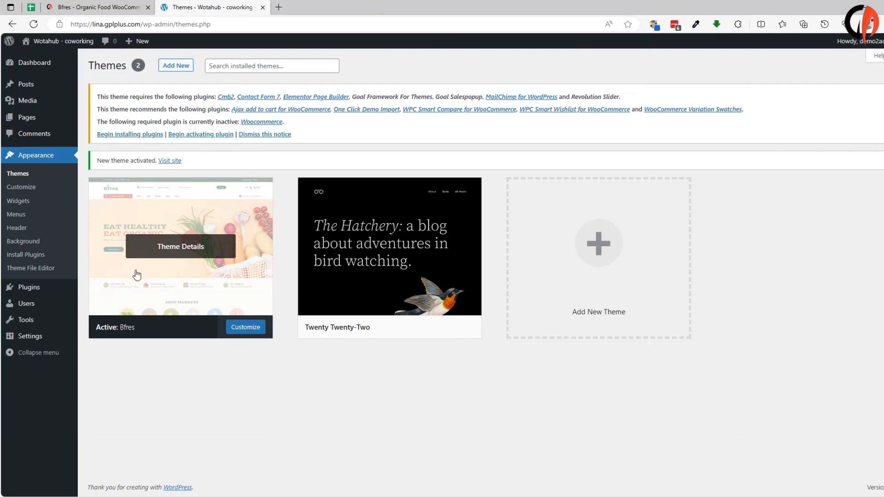
# Bulk-install all the required and recommended plugins listed for the Bfres theme
pyautogui.click(130, 134)
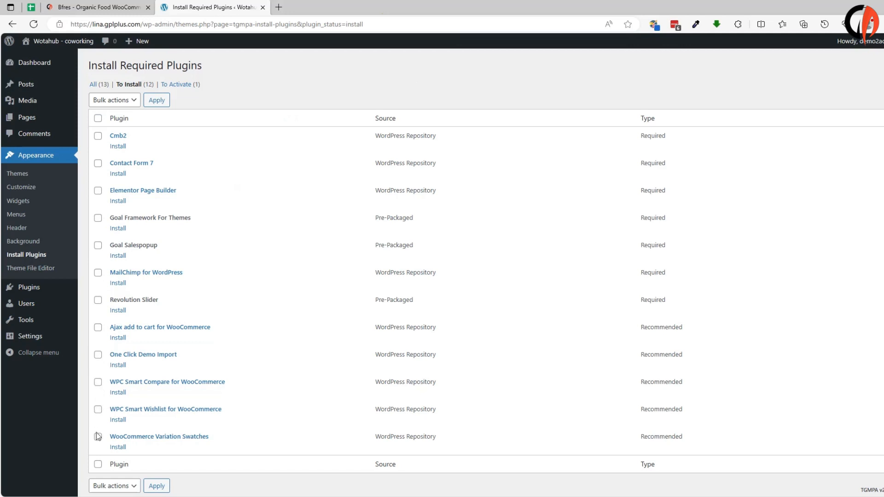
pyautogui.click(98, 464)
pyautogui.click(121, 100)
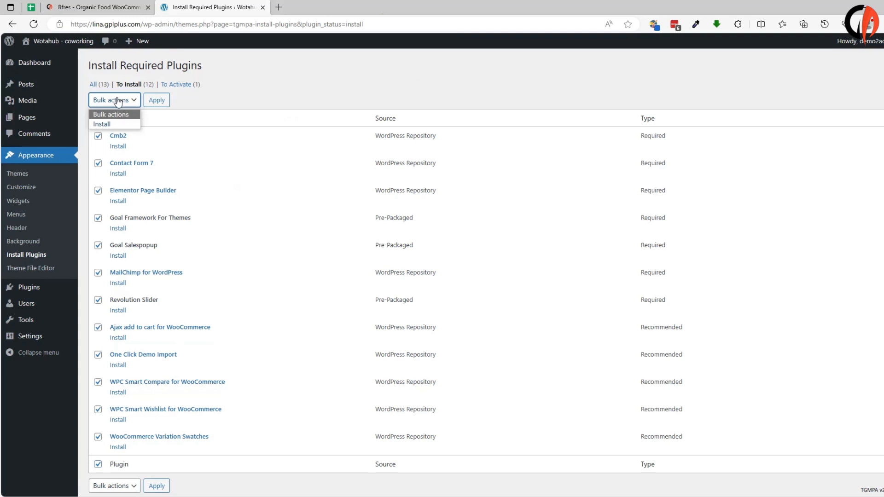
pyautogui.click(102, 123)
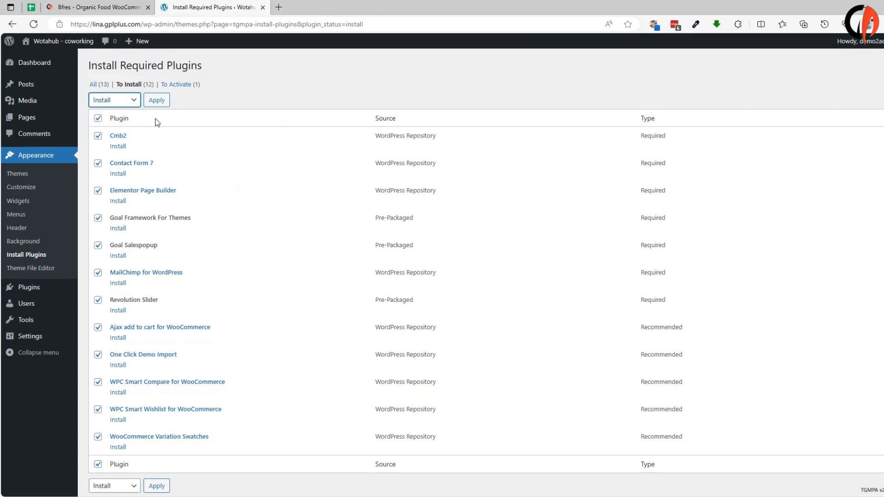
pyautogui.click(161, 102)
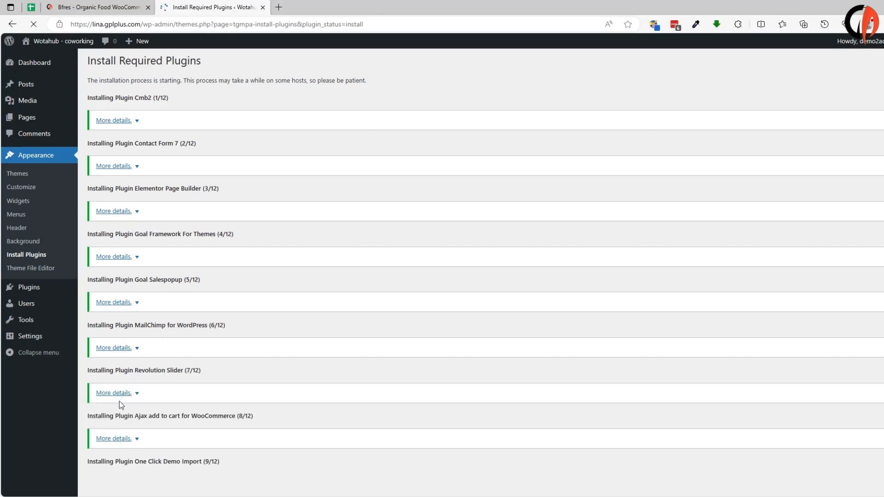
pyautogui.scroll(-2, 121, 421)
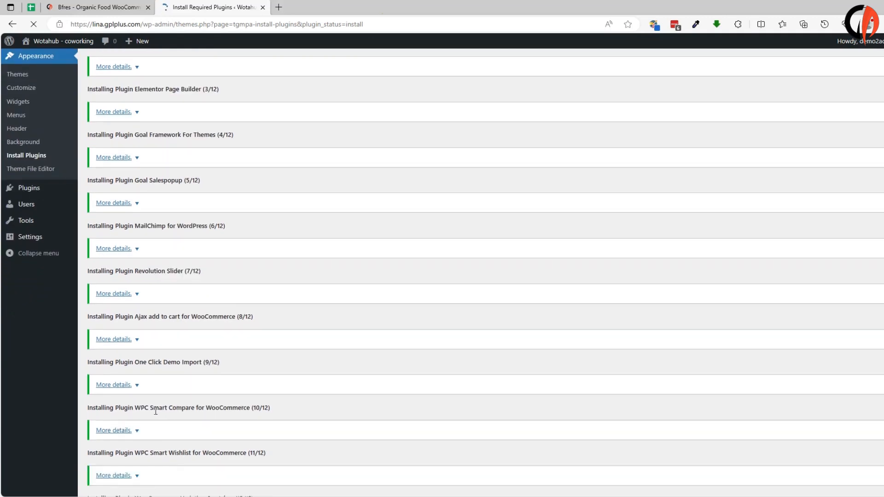
pyautogui.scroll(-1, 111, 440)
pyautogui.scroll(-2, 121, 459)
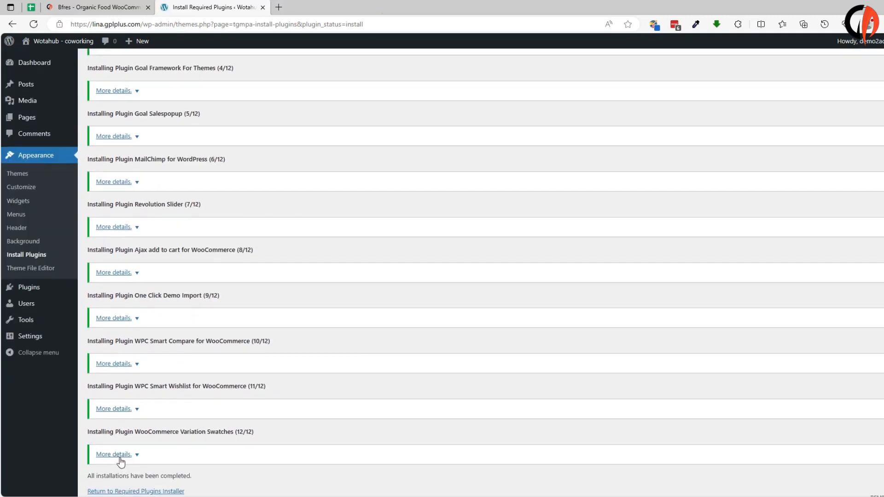
# Return to the required plugins list and bulk-activate all the installed plugins
pyautogui.click(134, 446)
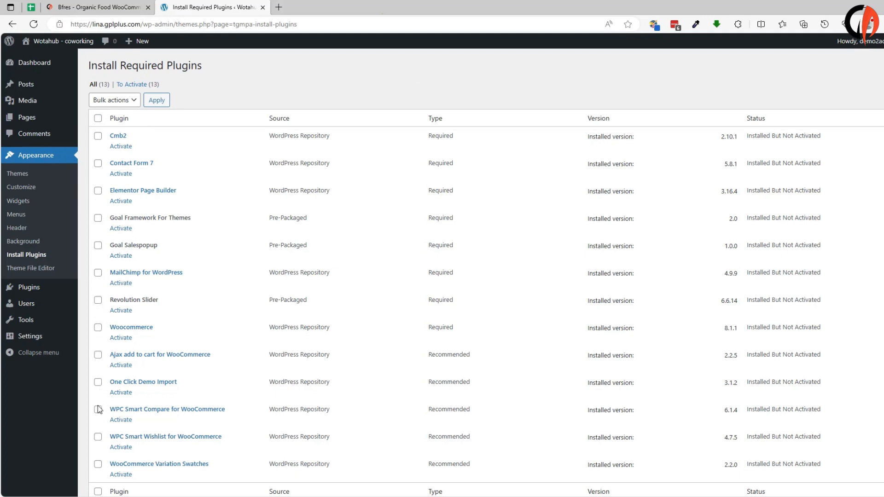
pyautogui.scroll(-3, 104, 459)
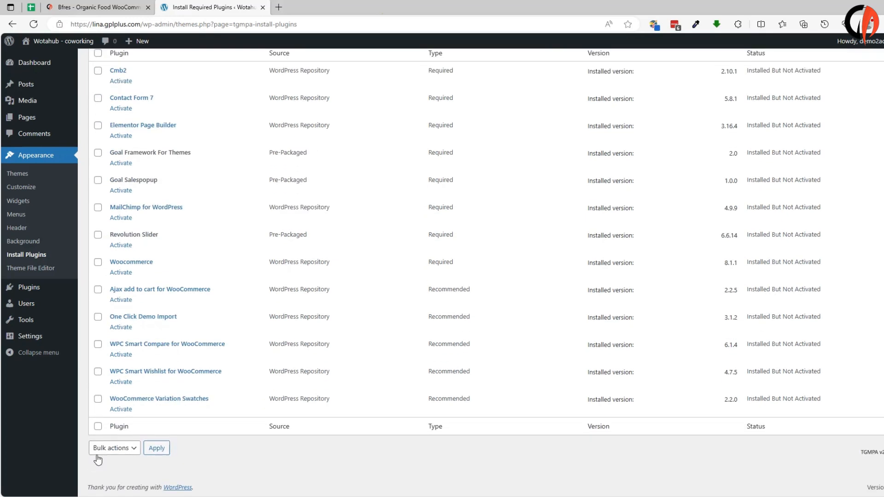
pyautogui.click(98, 426)
pyautogui.scroll(2, 143, 422)
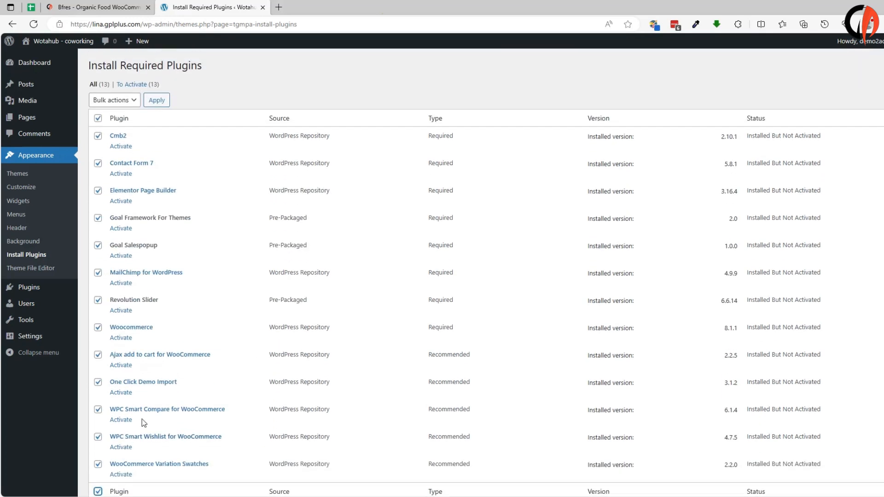
pyautogui.click(120, 100)
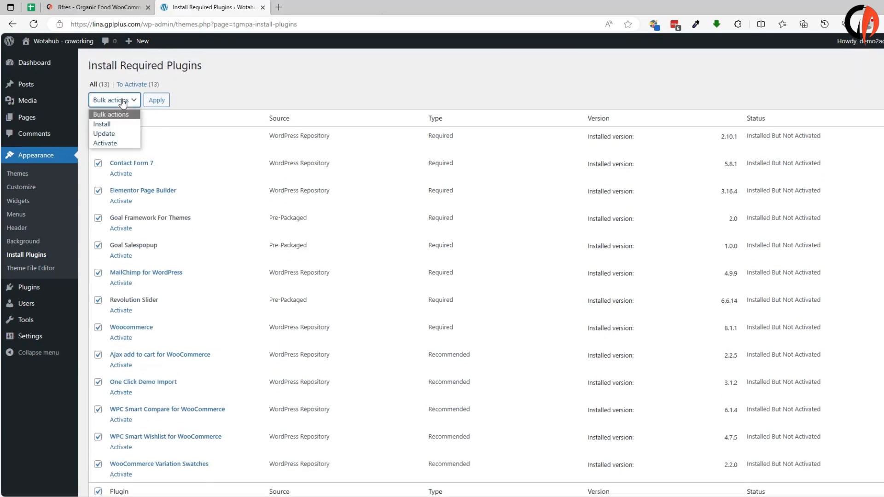
pyautogui.click(105, 143)
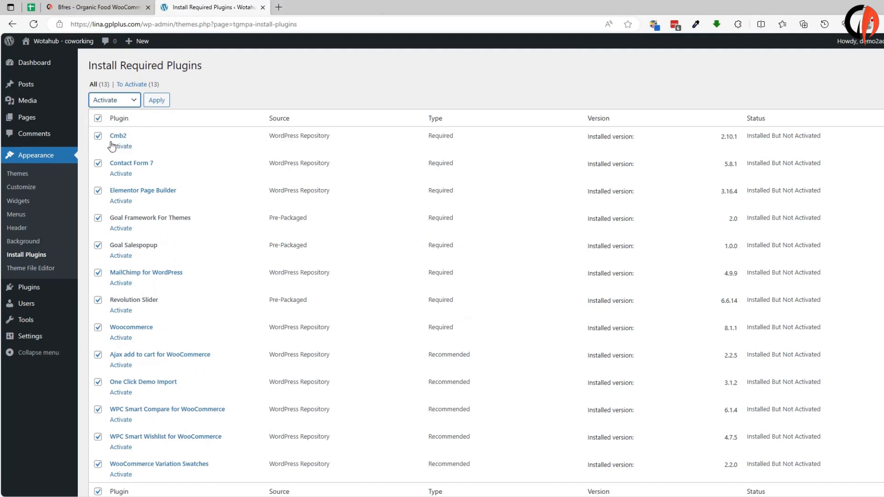
pyautogui.click(161, 100)
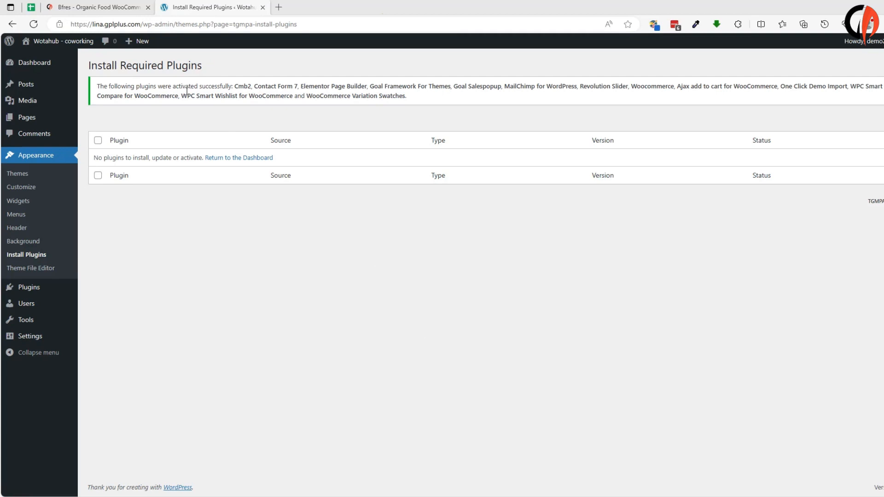
# Open the One Click Demo Import page for the Bfres theme's demo data
pyautogui.click(37, 63)
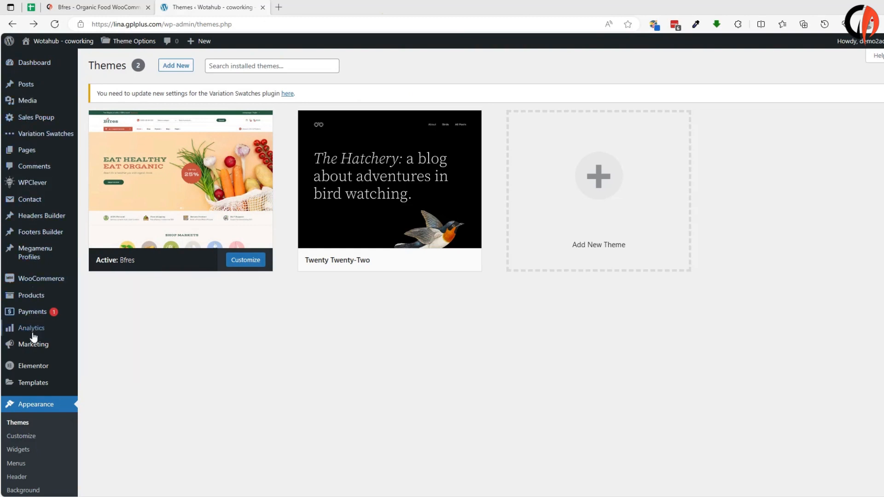
pyautogui.scroll(-1, 39, 405)
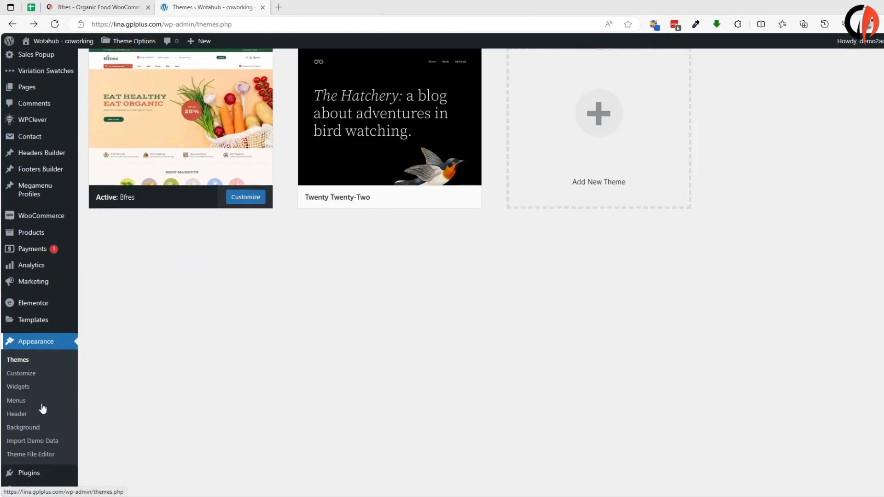
pyautogui.click(25, 435)
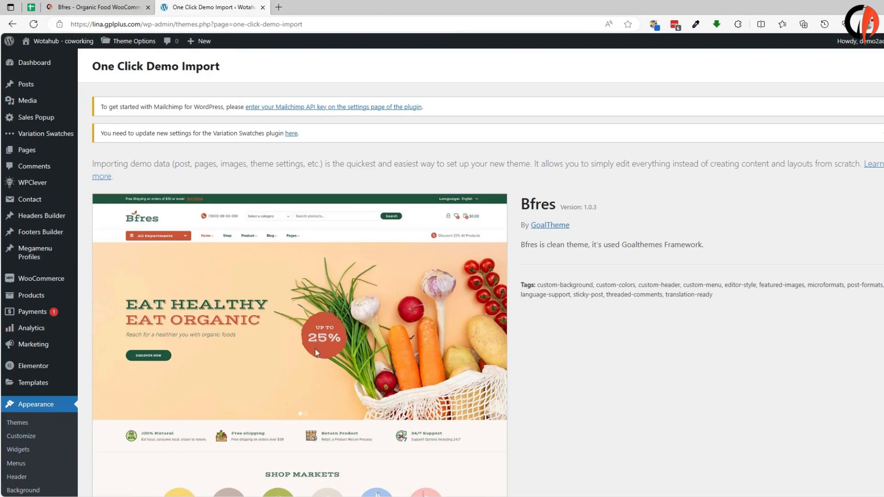
# Import the Bfres Home demo data together with the recommended WPForms, All in One SEO and MonsterInsights plugins
pyautogui.scroll(-6, 315, 349)
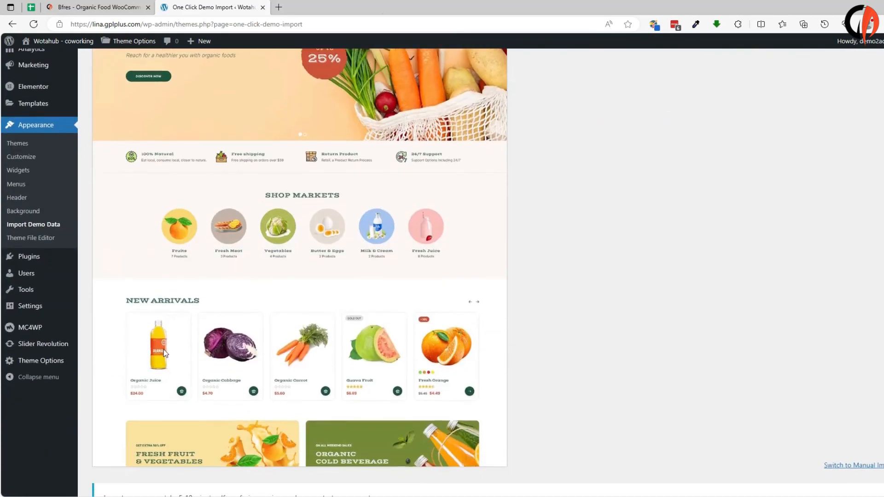
pyautogui.scroll(-2, 257, 313)
pyautogui.click(129, 440)
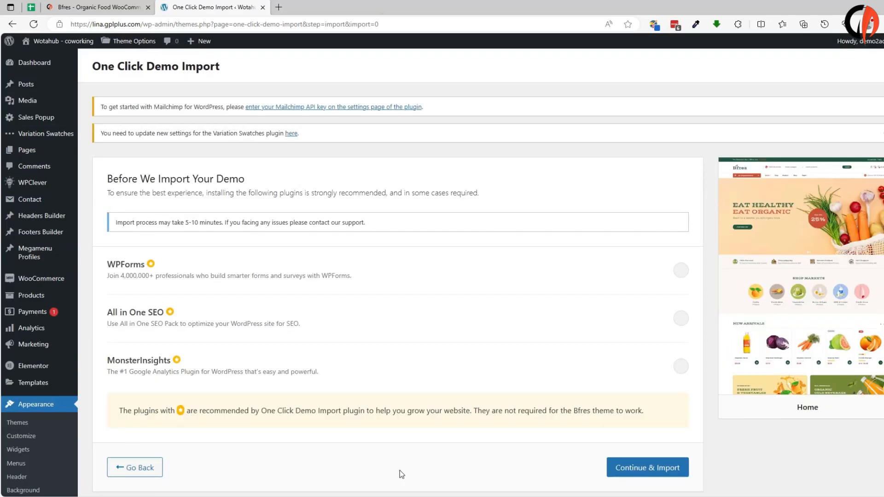
pyautogui.click(680, 272)
pyautogui.click(678, 322)
pyautogui.click(680, 367)
pyautogui.scroll(-2, 561, 421)
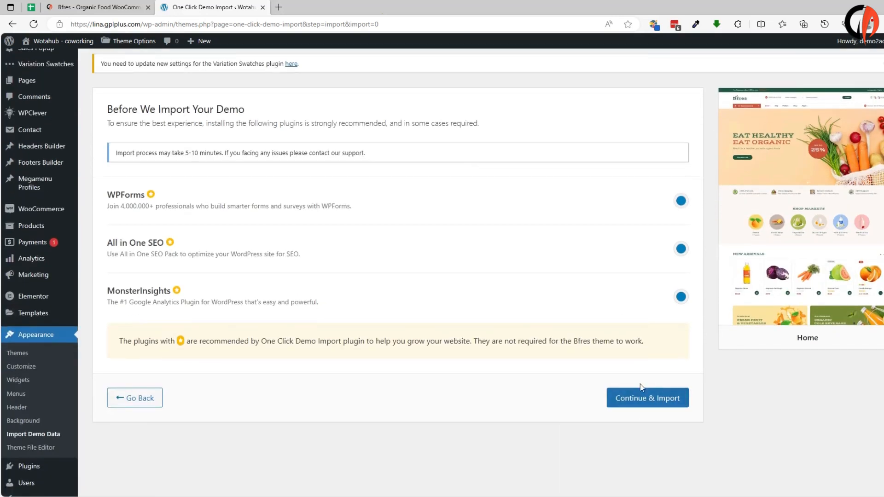
pyautogui.click(651, 399)
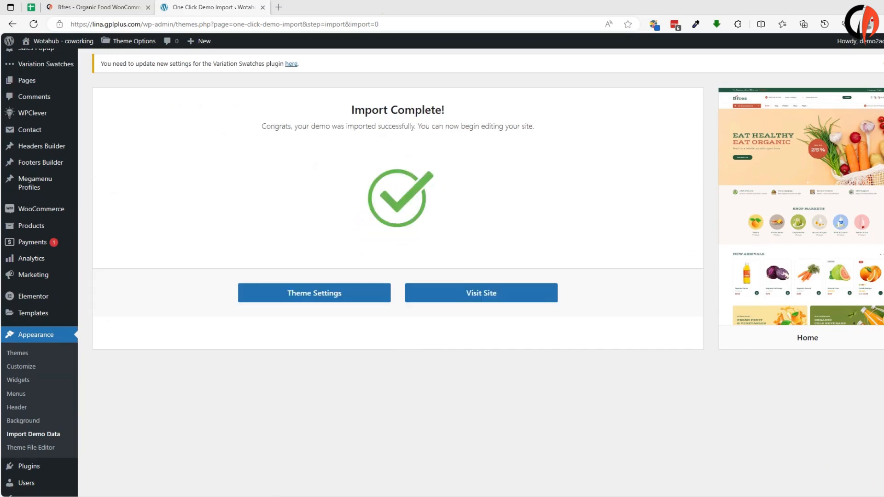
# Visit the imported site and examine its home page from the hero banner through the product and blog sections to the newsletter area
pyautogui.click(490, 294)
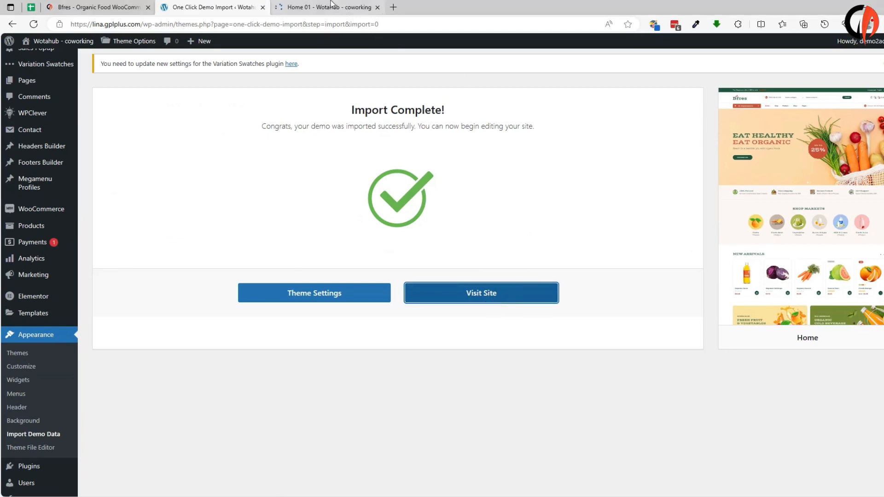
pyautogui.click(328, 7)
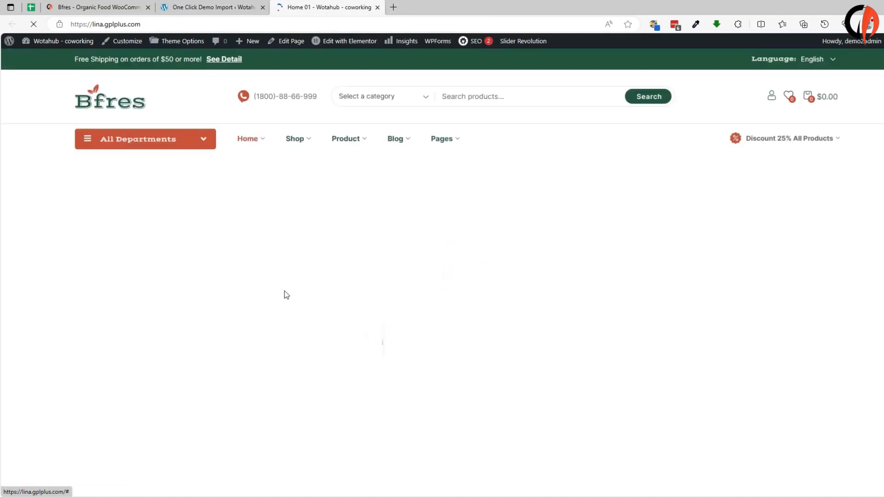
pyautogui.scroll(-3, 203, 229)
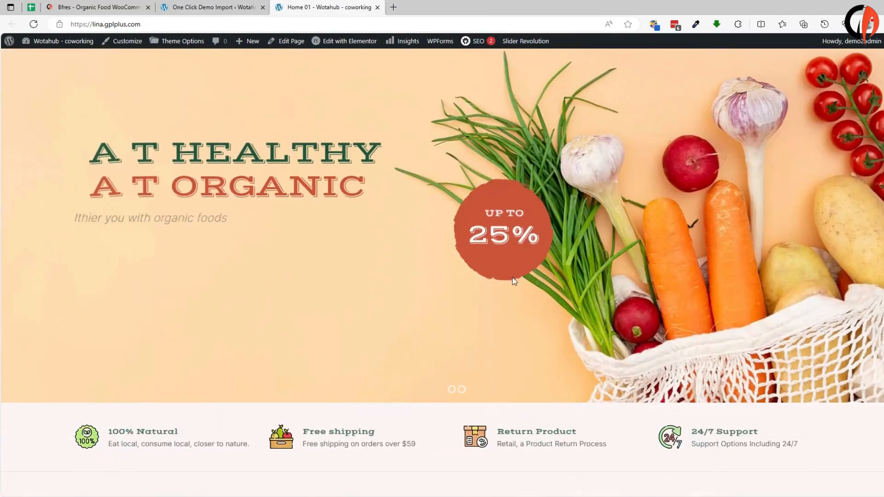
pyautogui.scroll(-3, 253, 227)
pyautogui.scroll(-10, 301, 263)
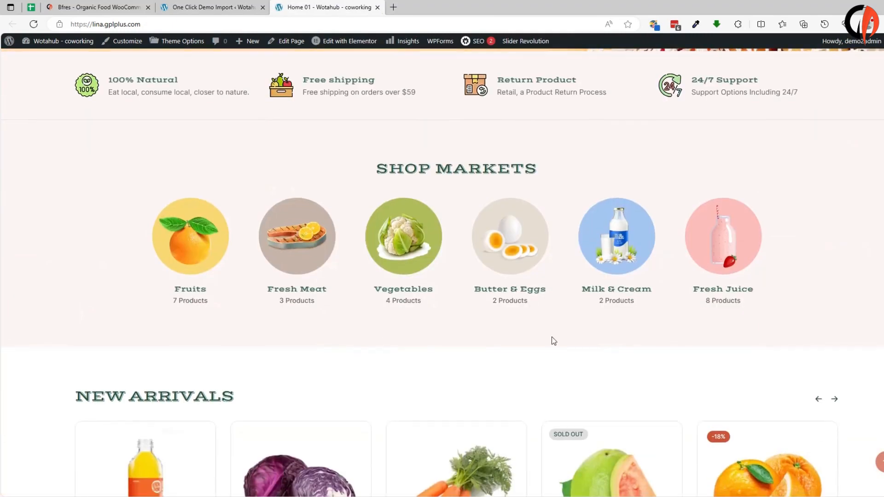
pyautogui.scroll(-8, 370, 331)
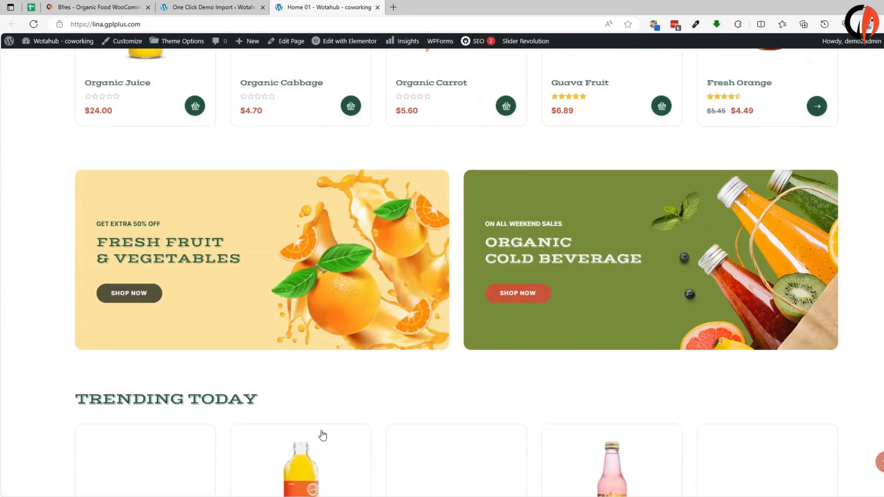
pyautogui.scroll(-8, 316, 381)
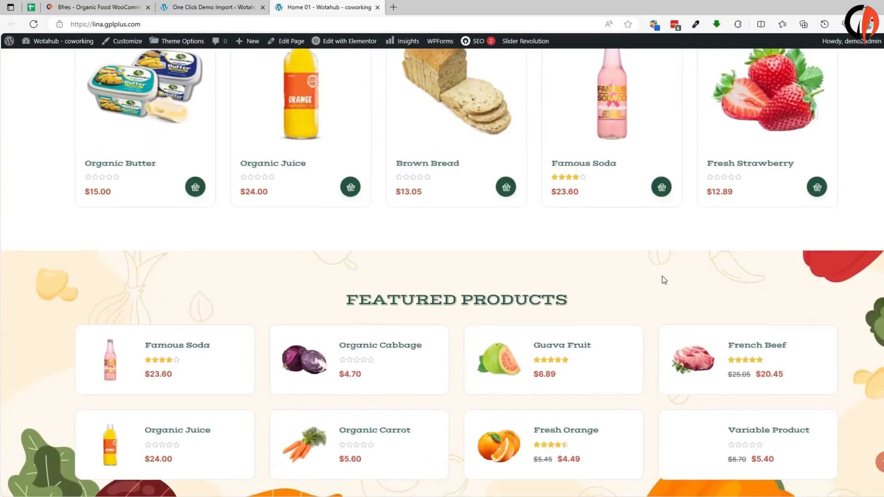
pyautogui.scroll(-6, 274, 390)
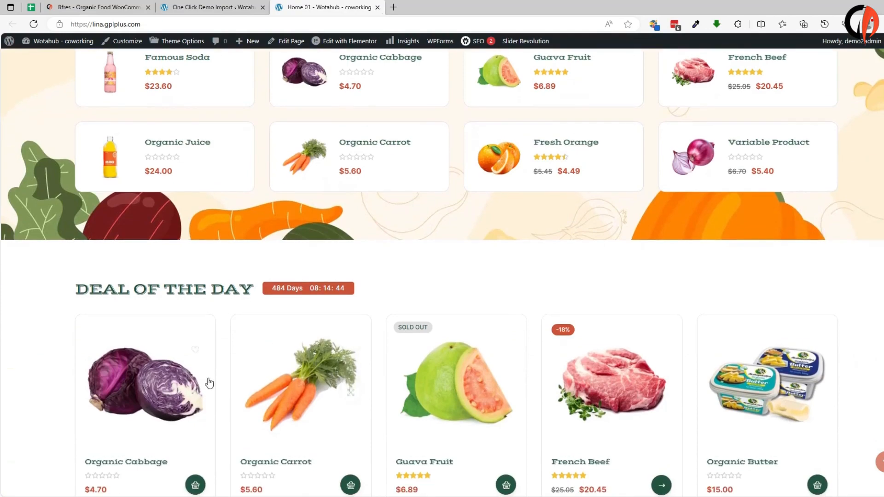
pyautogui.scroll(-11, 346, 322)
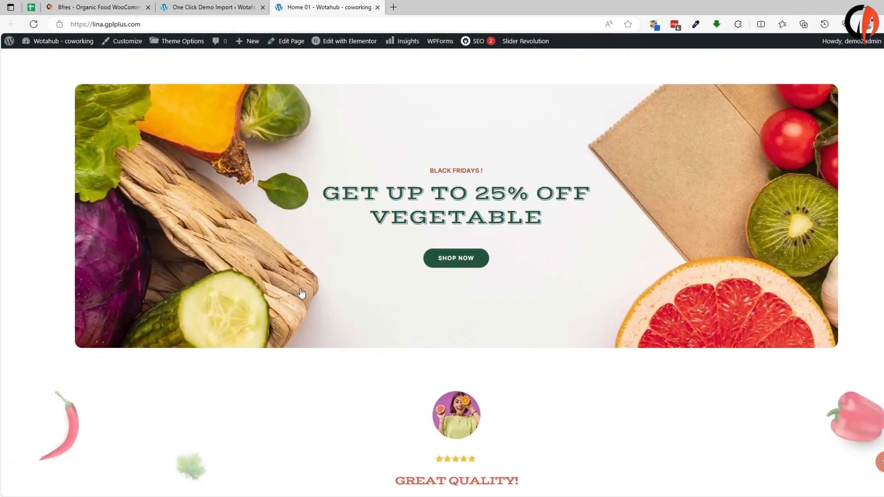
pyautogui.scroll(-7, 625, 337)
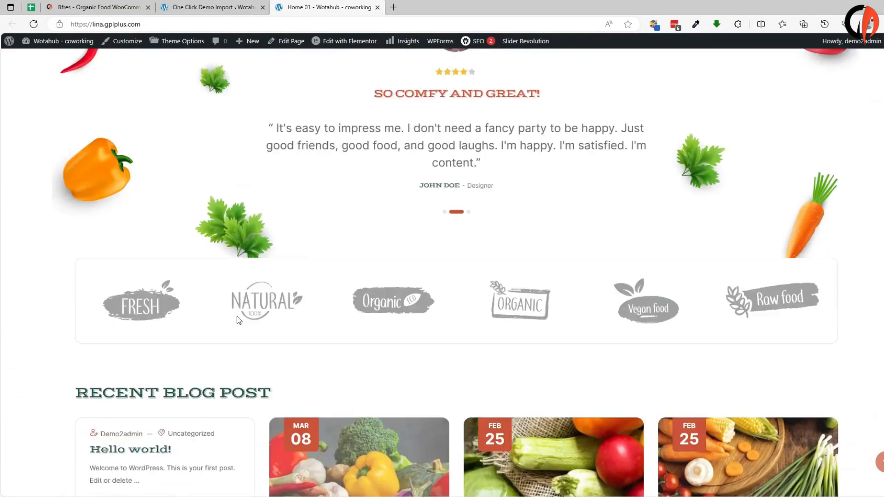
pyautogui.scroll(-5, 681, 397)
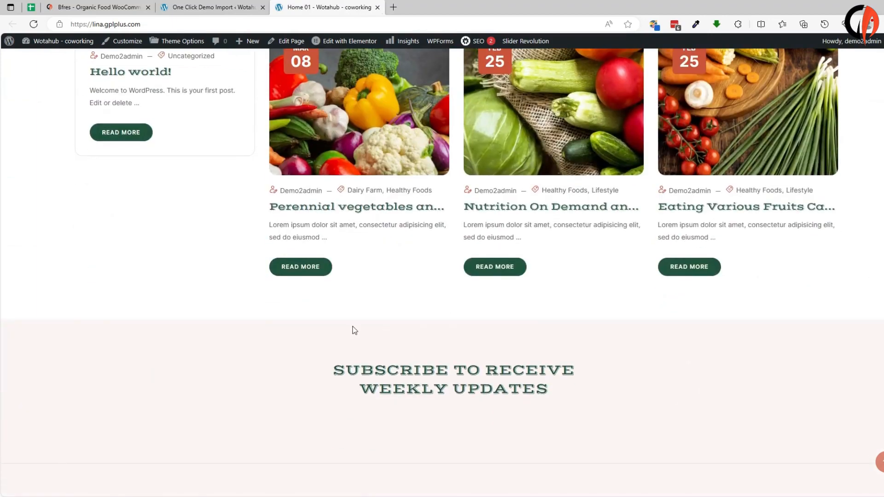
pyautogui.scroll(13, 366, 335)
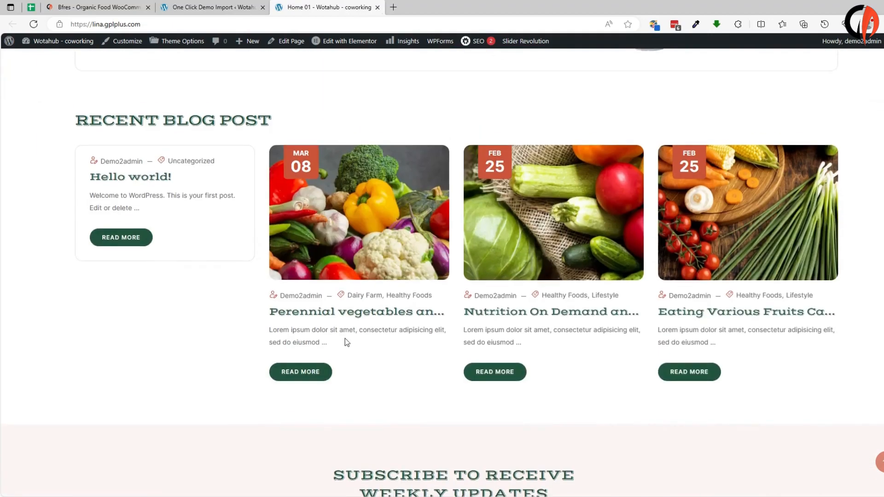
pyautogui.scroll(14, 360, 311)
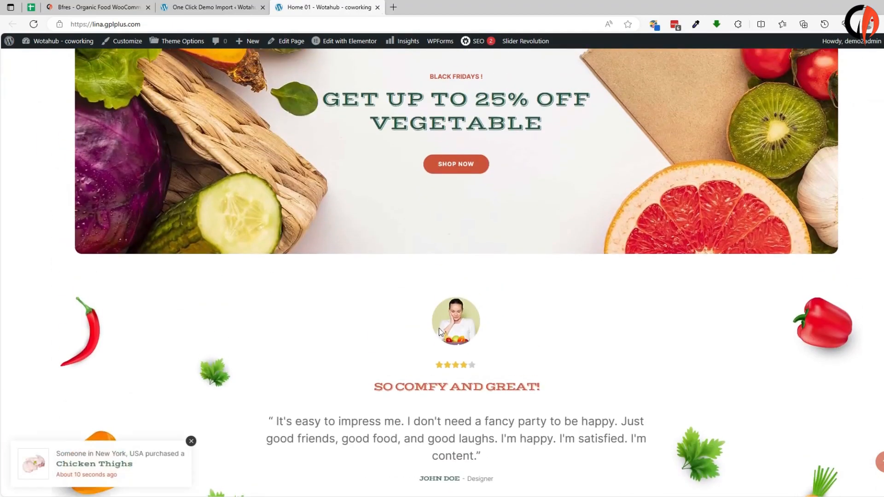
pyautogui.scroll(18, 498, 346)
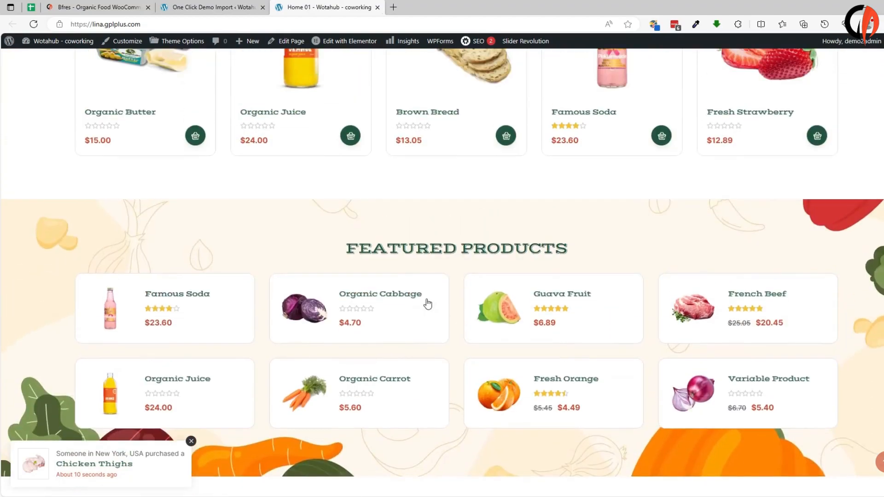
pyautogui.scroll(14, 370, 289)
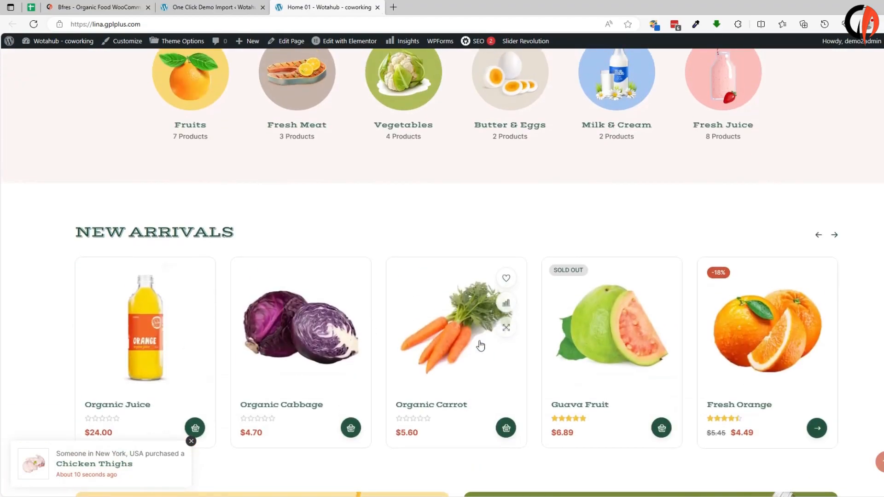
pyautogui.scroll(2, 381, 310)
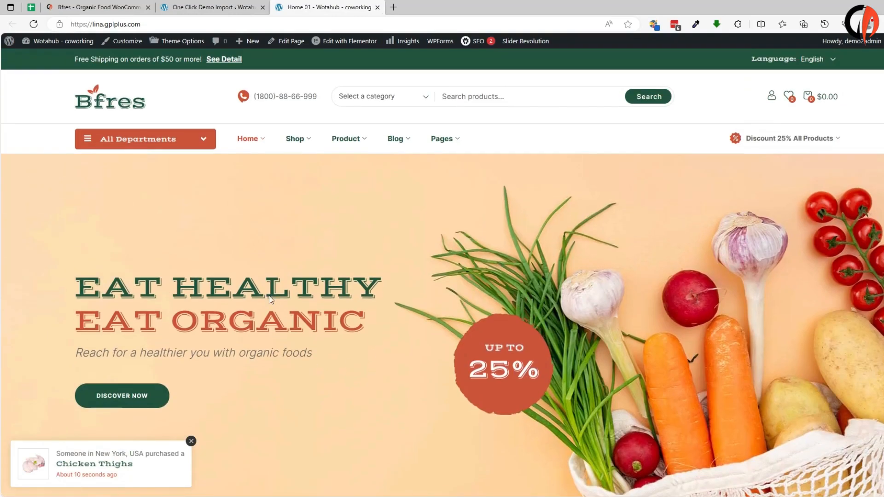